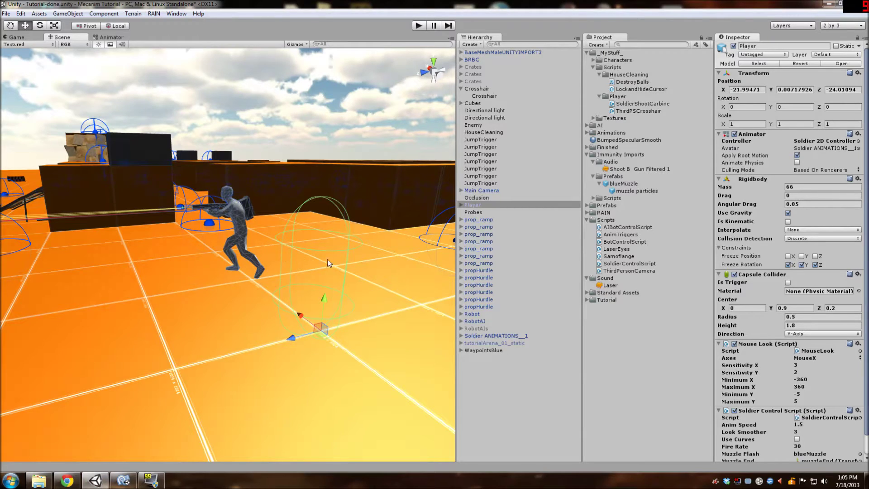
pyautogui.moveTo(340, 264); pyautogui.dragTo(332, 237, button='middle')
pyautogui.scroll(-5, 330, 238)
pyautogui.moveTo(266, 226); pyautogui.dragTo(331, 245, button='middle')
pyautogui.moveTo(332, 248); pyautogui.dragTo(289, 254, button='right')
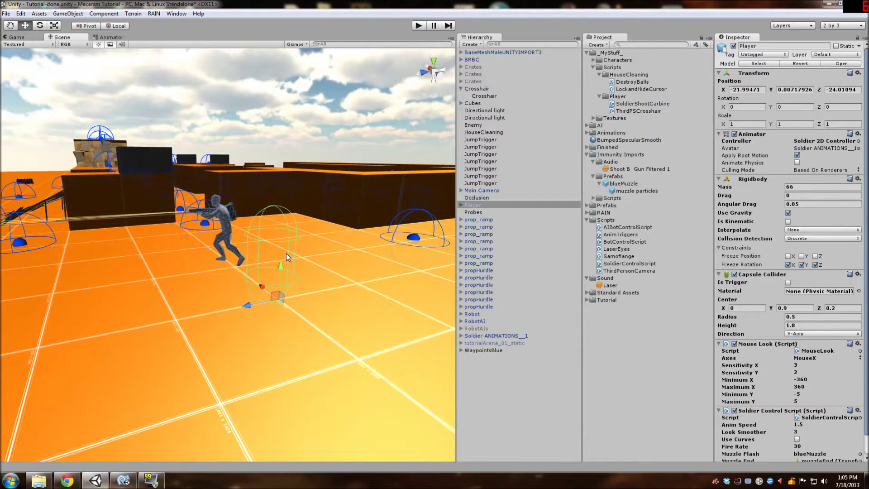
pyautogui.moveTo(300, 255); pyautogui.dragTo(331, 289, button='middle')
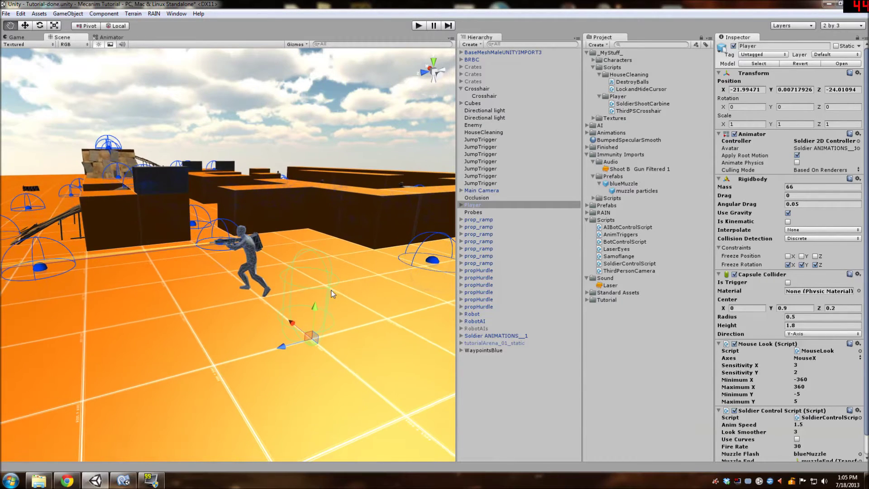
# Step: Play the scene and test the soldier's forward and backward movement
pyautogui.click(416, 28)
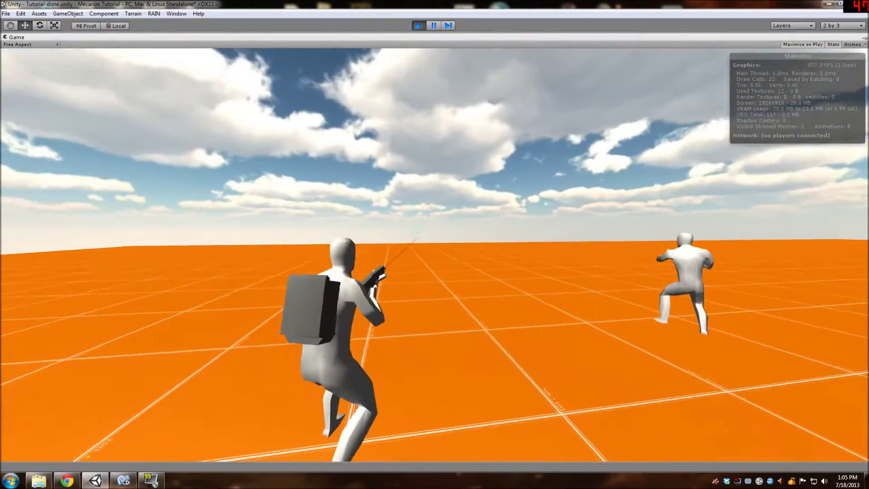
pyautogui.press('w')
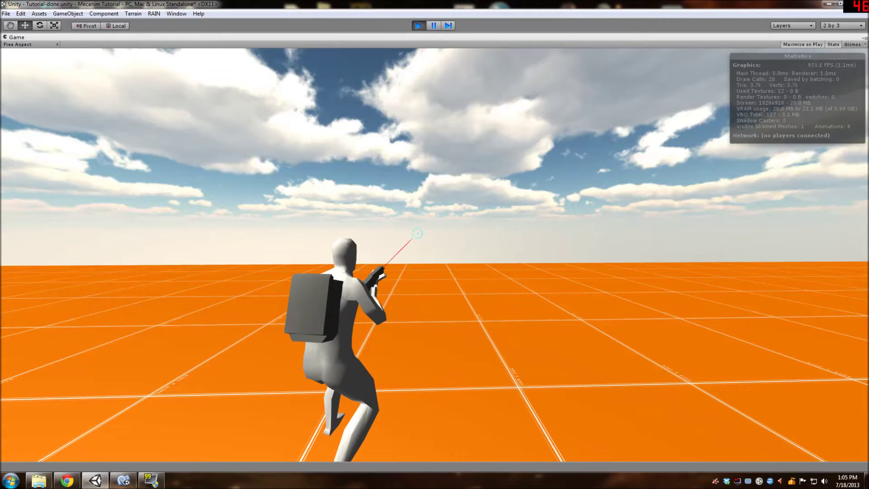
pyautogui.press('w')
pyautogui.press('s')
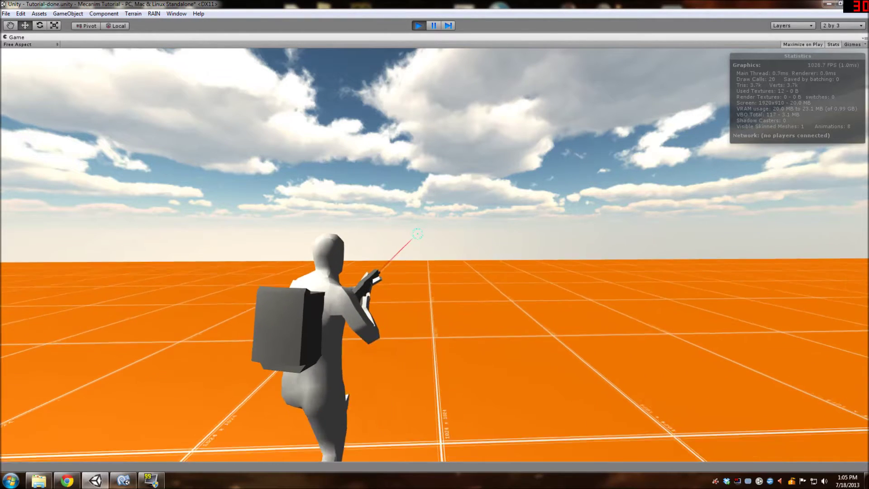
pyautogui.press('w')
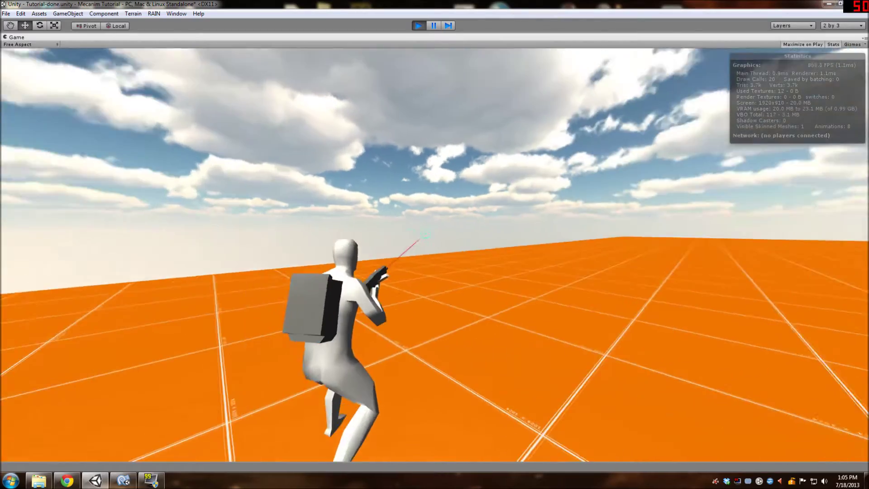
pyautogui.press('w')
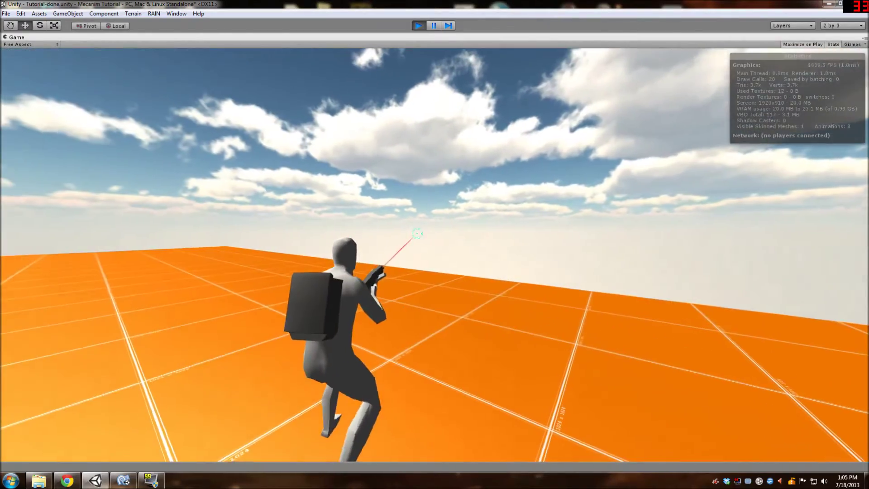
pyautogui.press('w')
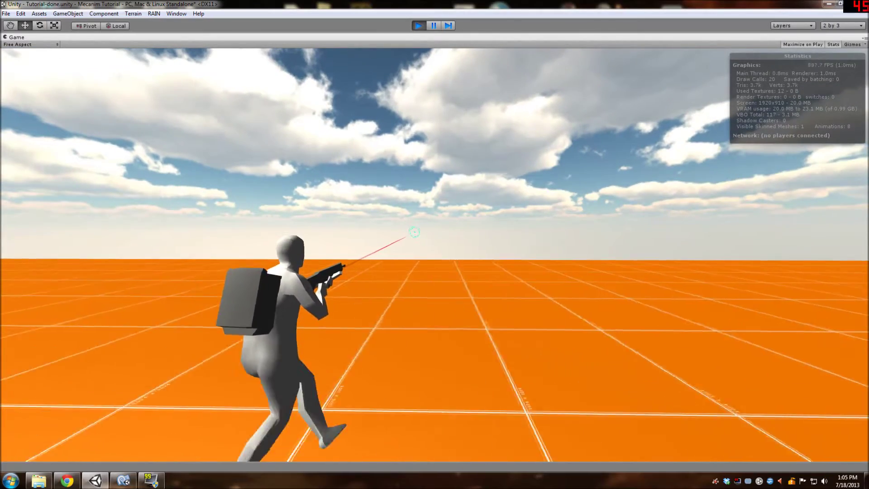
pyautogui.press('w')
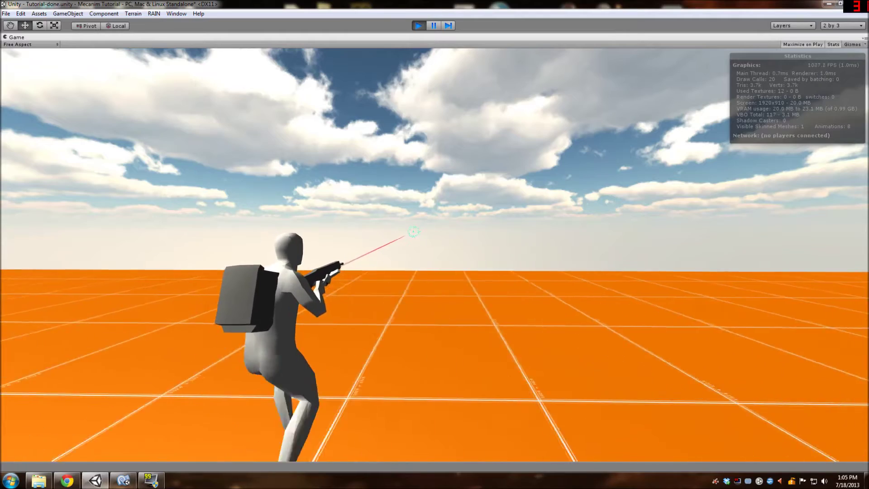
pyautogui.press('s')
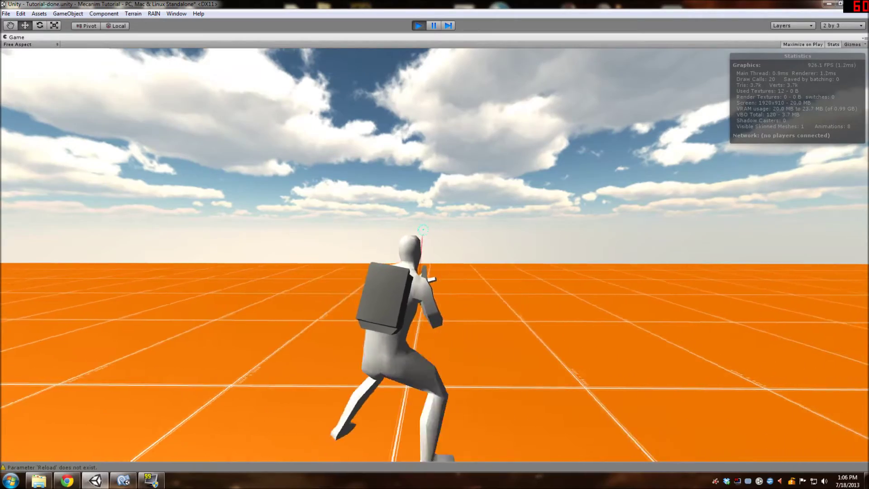
# Step: Test the soldier's aiming, firing, reloading and sideways strafing in the running game, and end play mode
pyautogui.rightClick(423, 230)
pyautogui.click(423, 230)
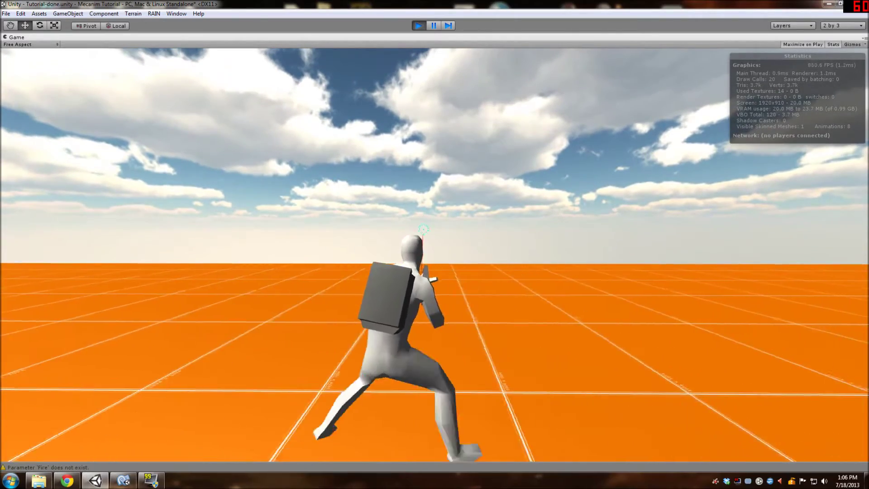
pyautogui.press('r')
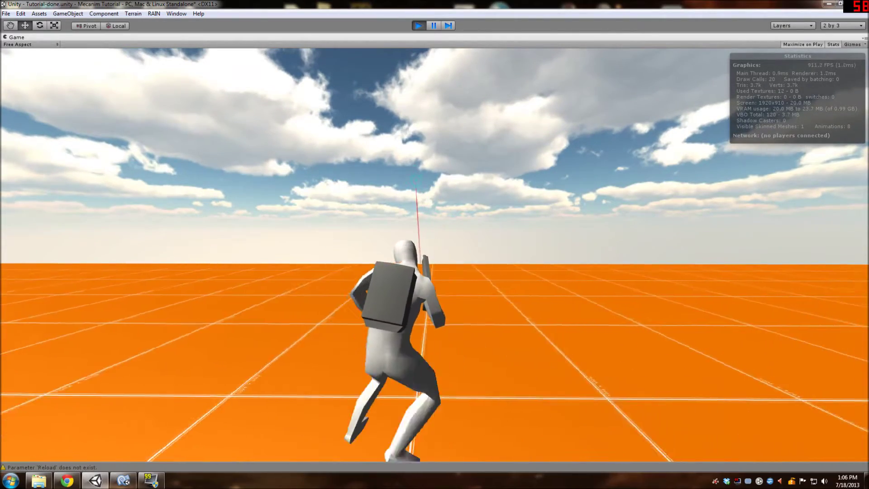
pyautogui.press('d')
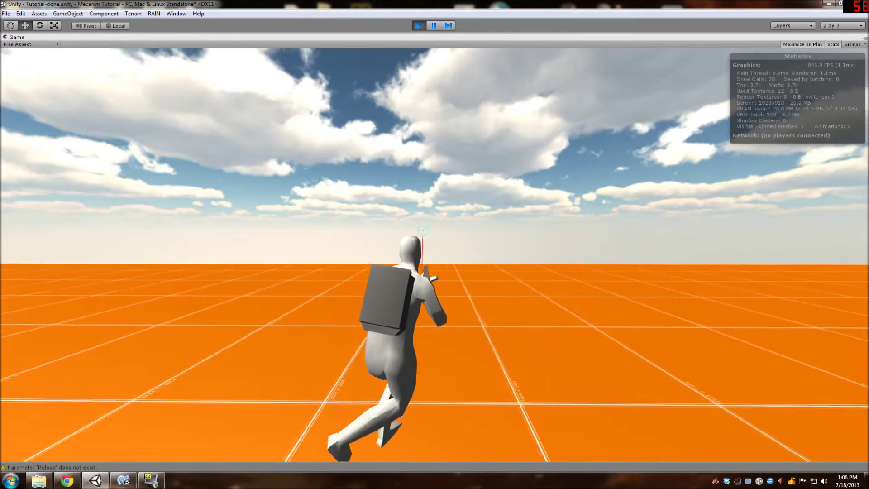
pyautogui.press('a')
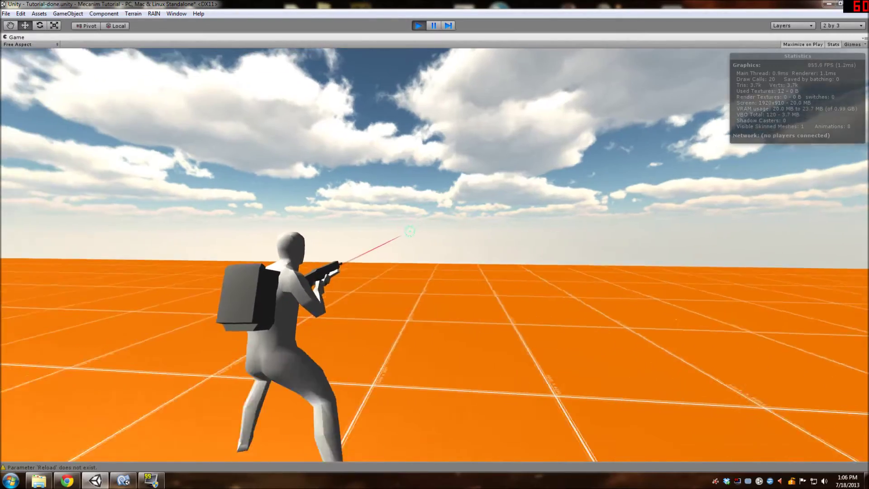
pyautogui.press('w')
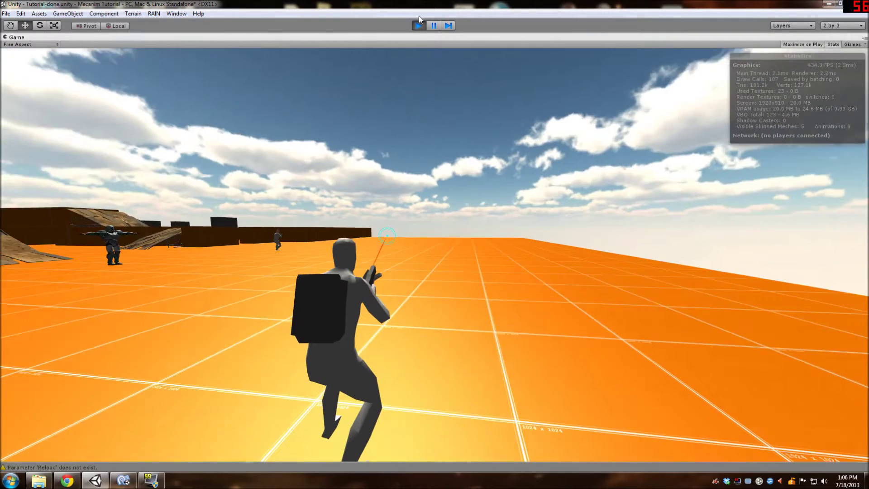
pyautogui.click(418, 29)
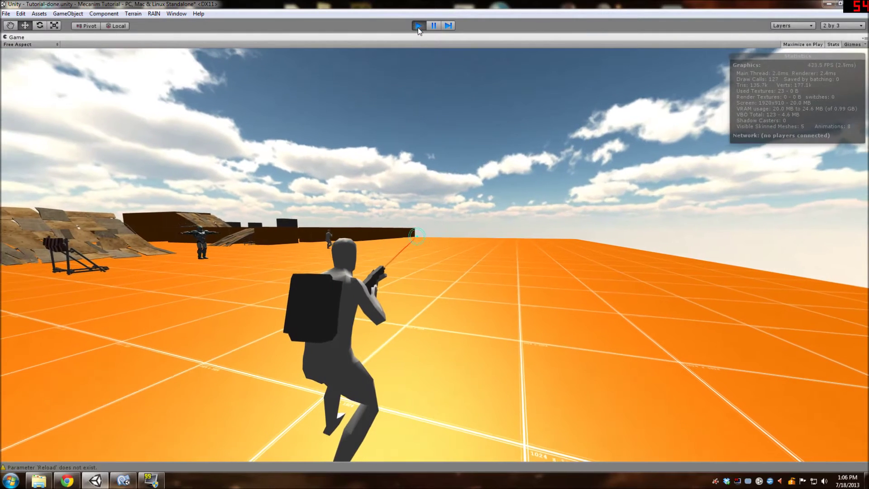
pyautogui.click(418, 26)
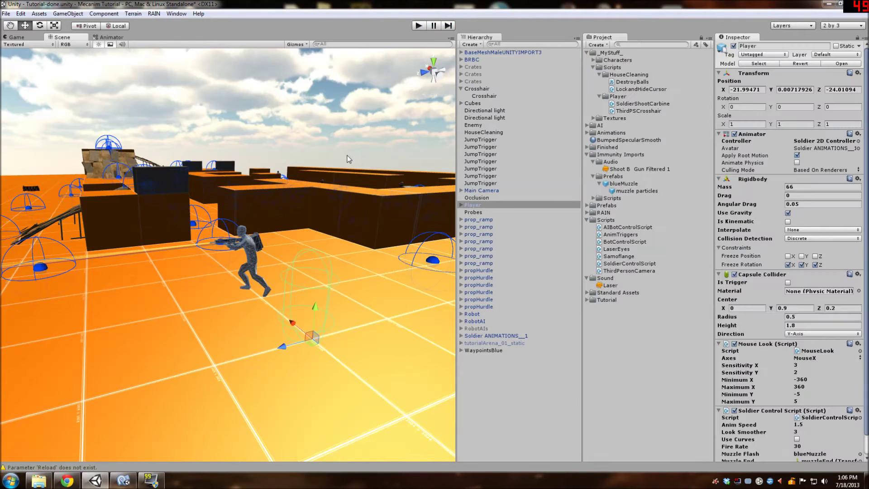
# Step: Bring up the Player's animator state machine and run the scene to test the soldier's sprint, ending play mode
pyautogui.click(110, 37)
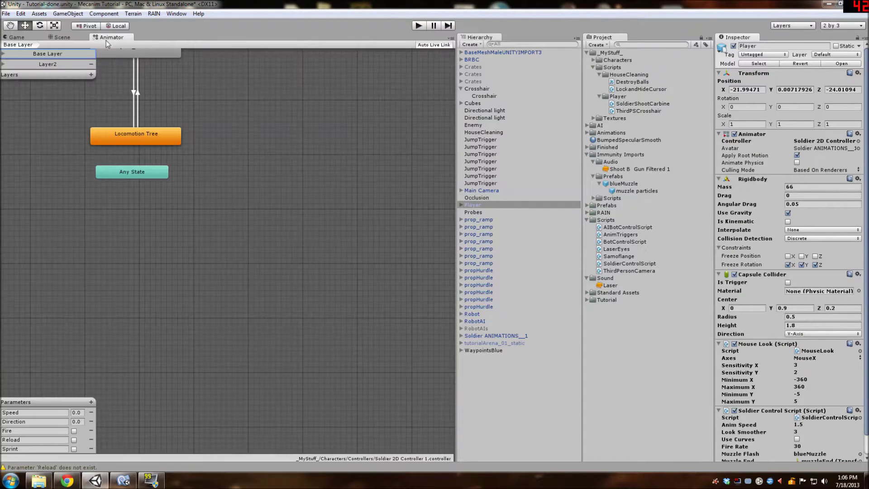
pyautogui.moveTo(213, 162); pyautogui.dragTo(355, 288, button='middle')
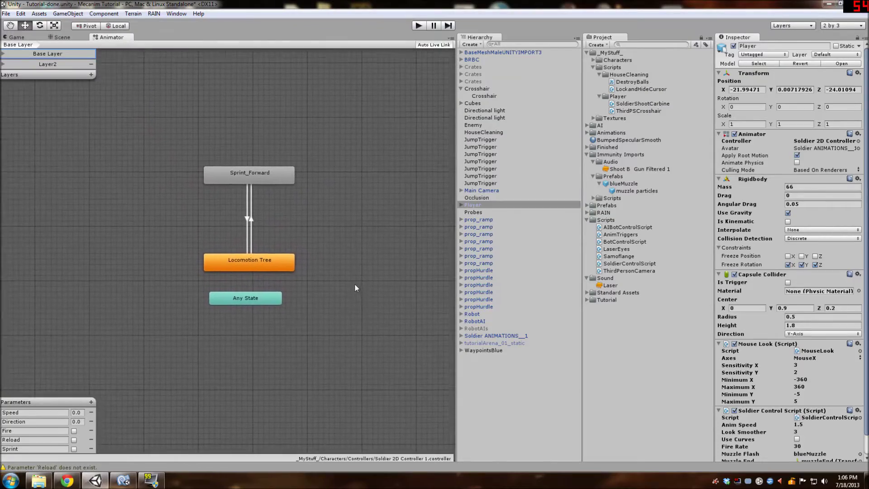
pyautogui.click(420, 27)
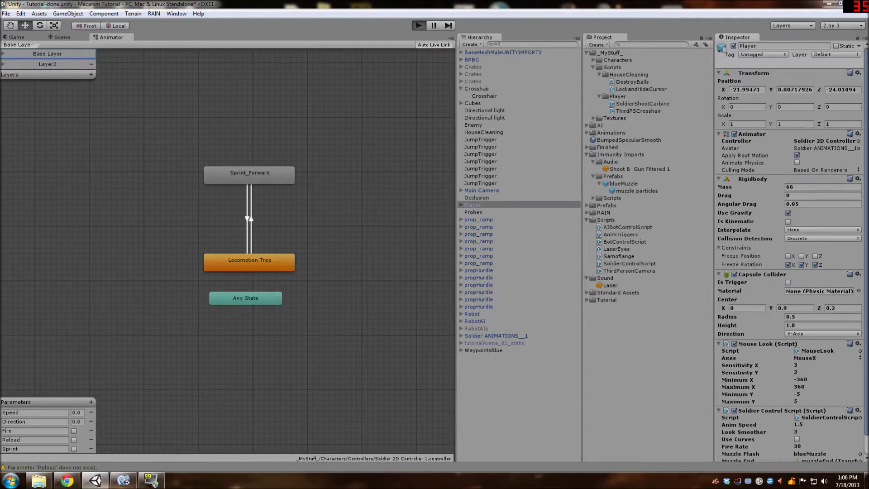
pyautogui.press('w')
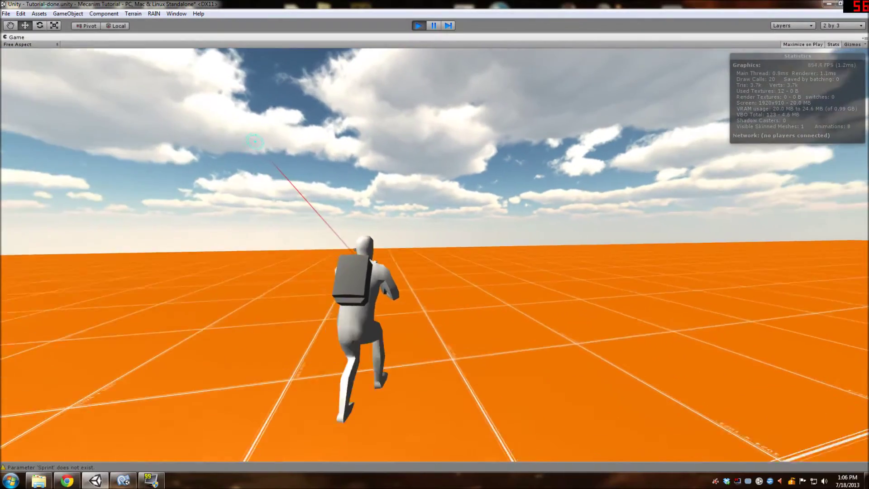
pyautogui.press('shift')
pyautogui.press('d')
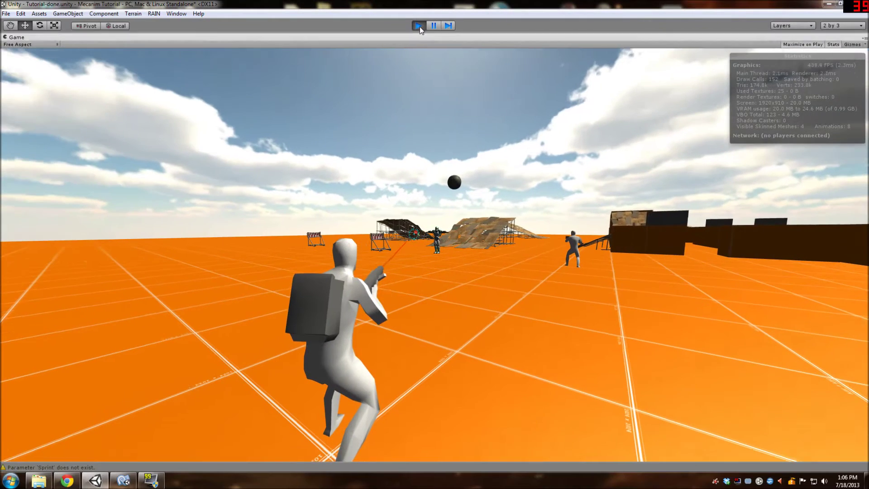
pyautogui.click(419, 26)
# Step: Examine the Locomotion Tree and Sprint_Forward states and the transition from Locomotion Tree to Sprint_Forward in the animator's Base Layer
pyautogui.click(97, 38)
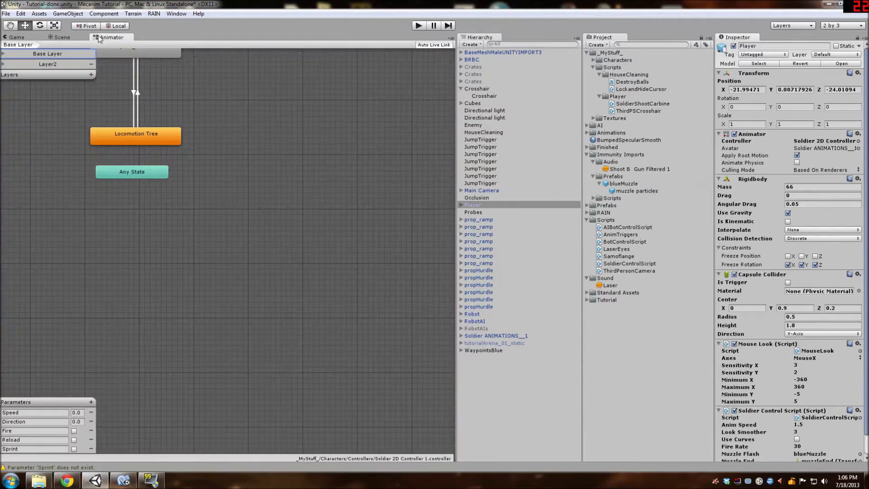
pyautogui.moveTo(268, 193); pyautogui.dragTo(365, 338, button='middle')
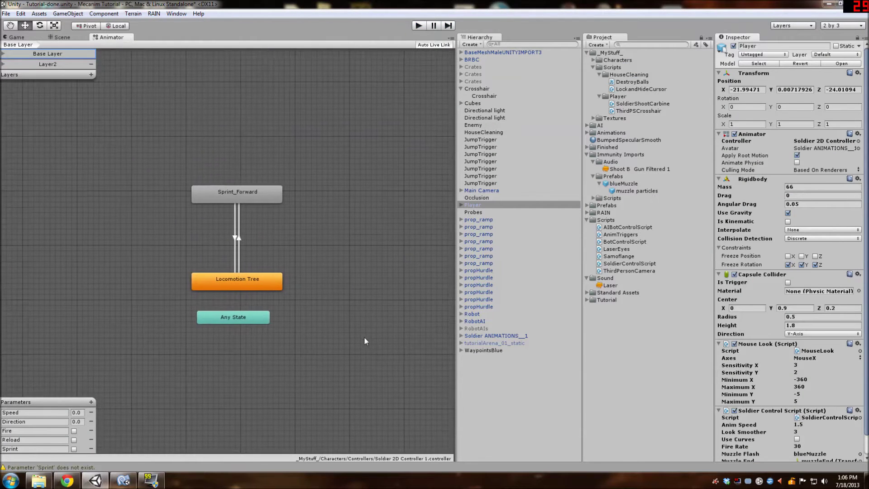
pyautogui.click(254, 279)
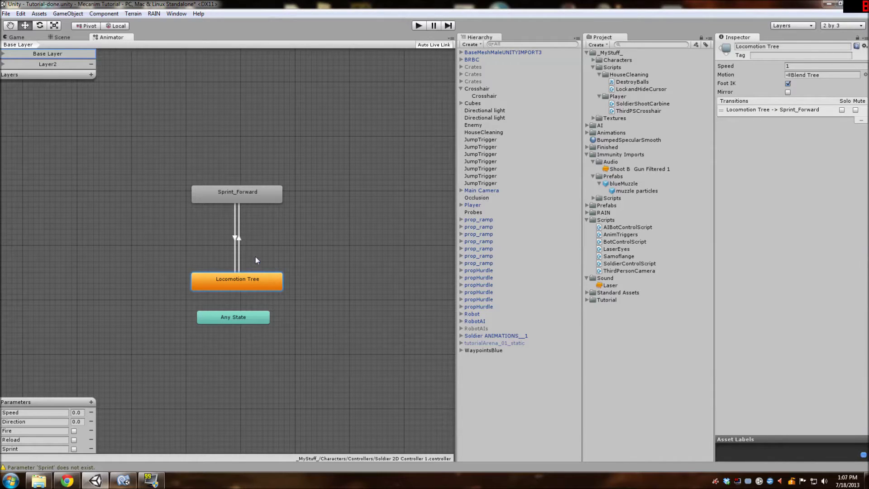
pyautogui.click(239, 229)
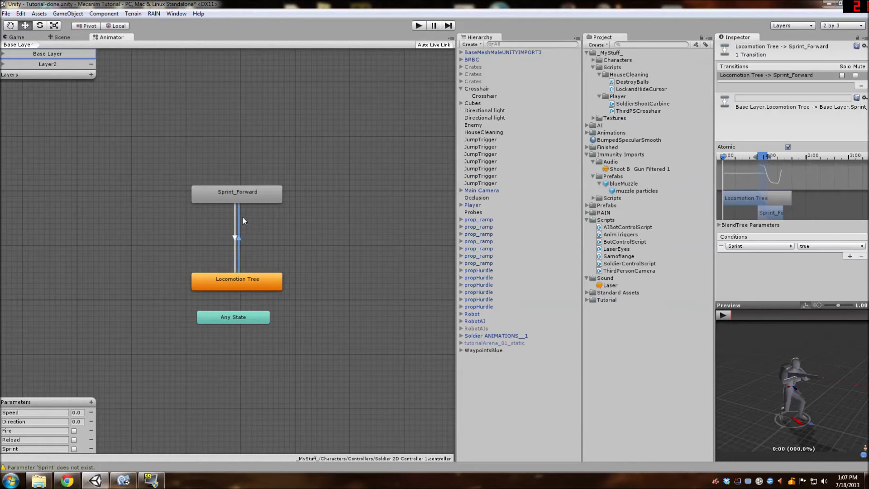
pyautogui.click(249, 192)
# Step: Open the Locomotion Tree's blend tree, review the blend type options and preview blends by moving the sample point between motions
pyautogui.doubleClick(248, 277)
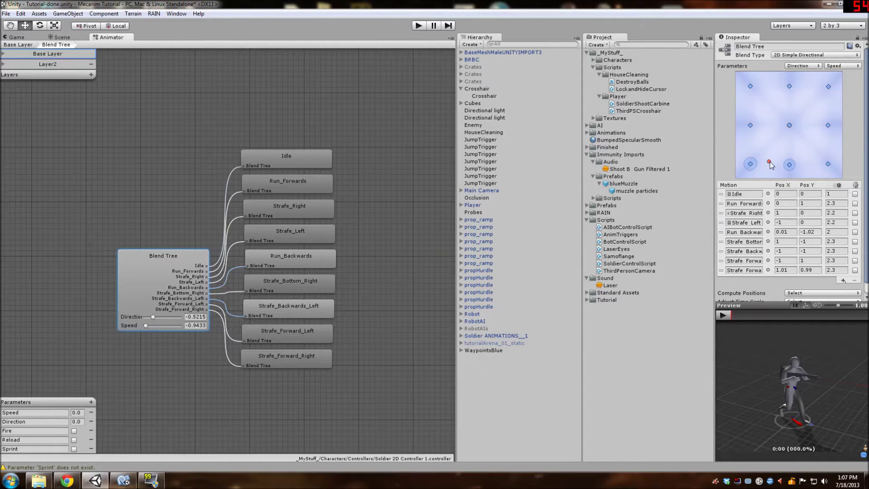
pyautogui.moveTo(771, 166); pyautogui.dragTo(792, 117)
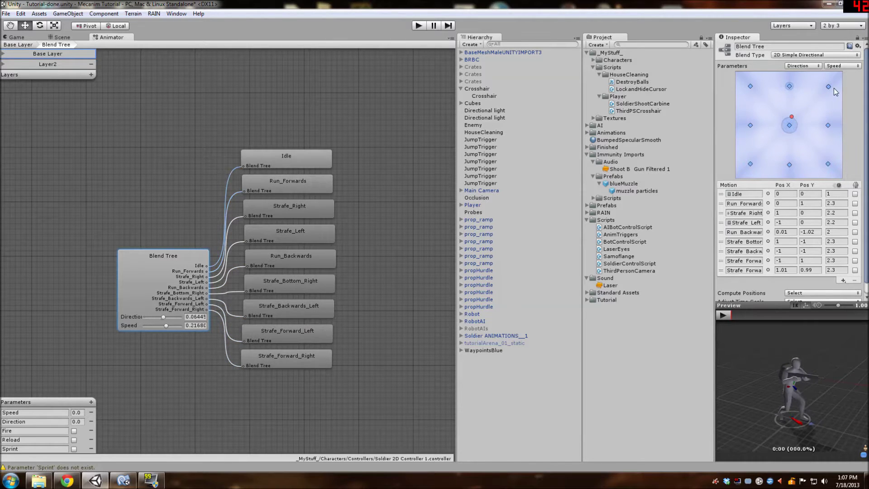
pyautogui.click(838, 57)
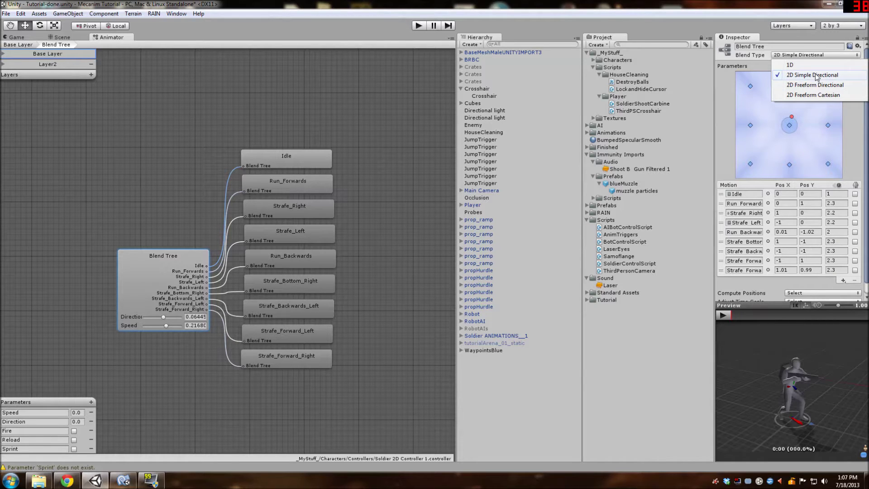
pyautogui.click(863, 142)
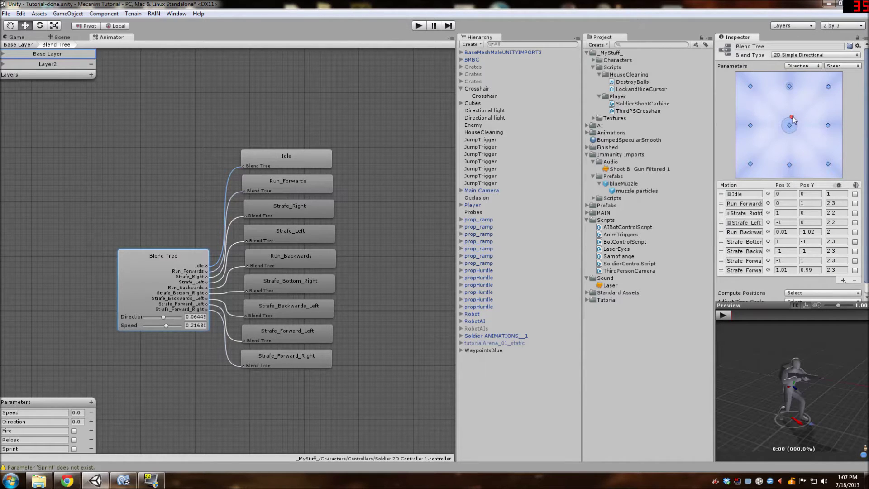
pyautogui.moveTo(792, 117)
pyautogui.mouseDown()
pyautogui.moveTo(785, 138)
pyautogui.moveTo(761, 149)
pyautogui.moveTo(801, 129)
pyautogui.mouseUp()
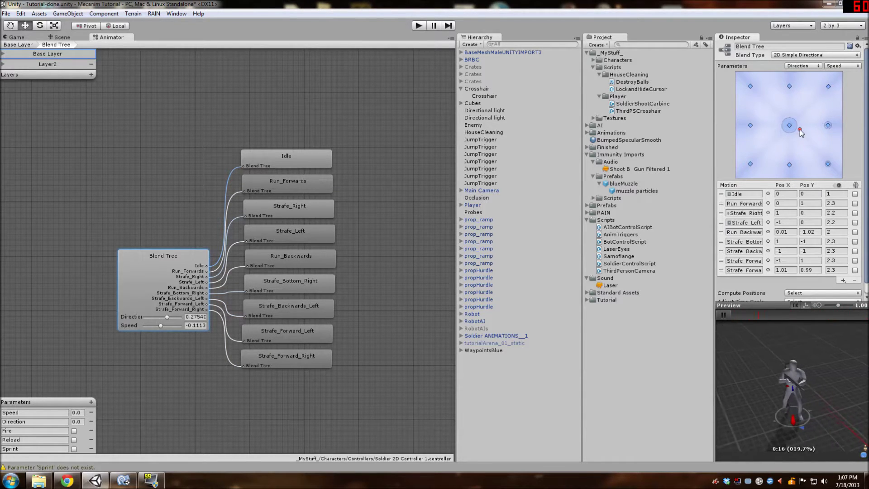
# Step: Return the blend tree's sample point to the central Idle motion, check the two blend parameter choices and stop the preview
pyautogui.moveTo(800, 130)
pyautogui.mouseDown()
pyautogui.moveTo(791, 159)
pyautogui.moveTo(792, 130)
pyautogui.moveTo(813, 127)
pyautogui.moveTo(772, 134)
pyautogui.moveTo(762, 86)
pyautogui.moveTo(790, 128)
pyautogui.mouseUp()
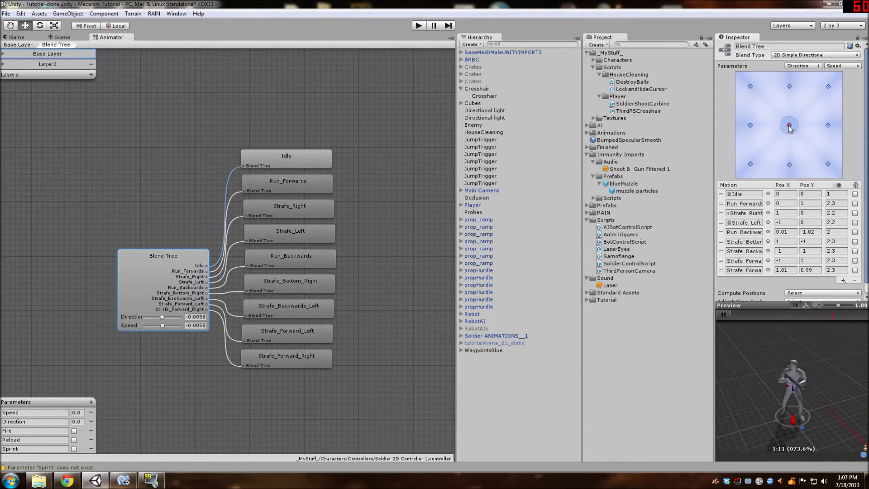
pyautogui.click(809, 66)
pyautogui.click(852, 68)
pyautogui.moveTo(789, 130)
pyautogui.mouseDown()
pyautogui.moveTo(792, 82)
pyautogui.moveTo(791, 165)
pyautogui.moveTo(829, 169)
pyautogui.moveTo(751, 167)
pyautogui.moveTo(787, 129)
pyautogui.moveTo(766, 128)
pyautogui.moveTo(790, 128)
pyautogui.mouseUp()
pyautogui.click(727, 315)
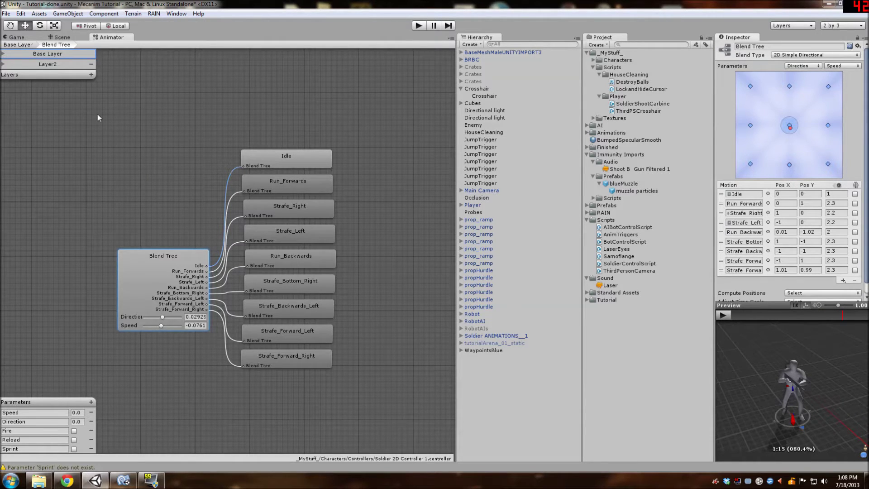
# Step: Show the state machine of Layer2 and expand that layer's name, weight, mask and blending settings
pyautogui.click(51, 68)
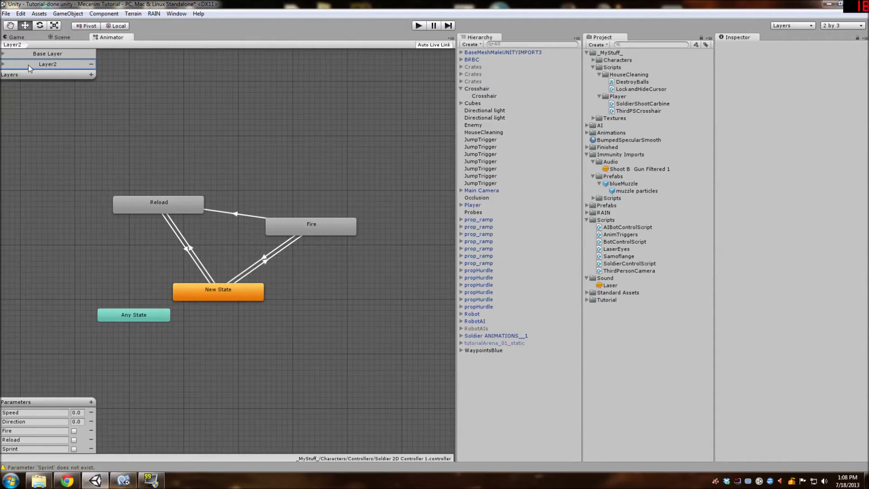
pyautogui.click(3, 65)
pyautogui.scroll(-1, 50, 82)
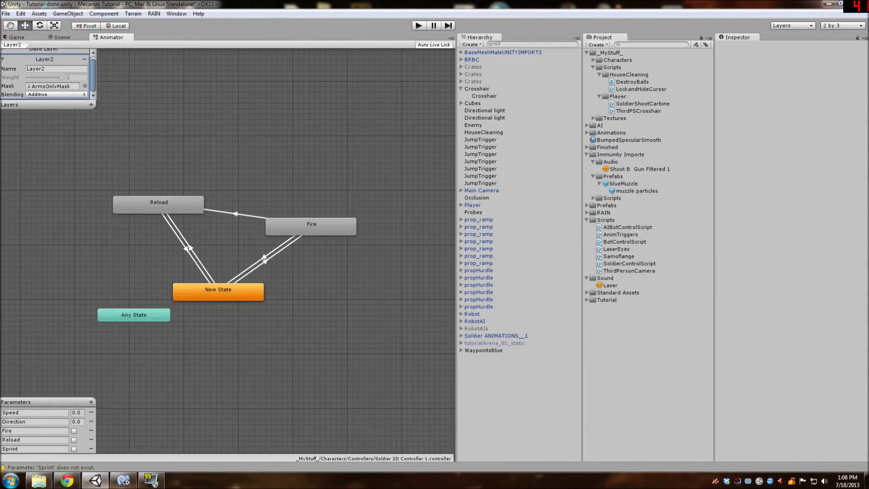
# Step: Search the project assets for "arms" and inspect the body mask of the ArmsOnlyMask asset
pyautogui.click(622, 44)
pyautogui.write('arms')
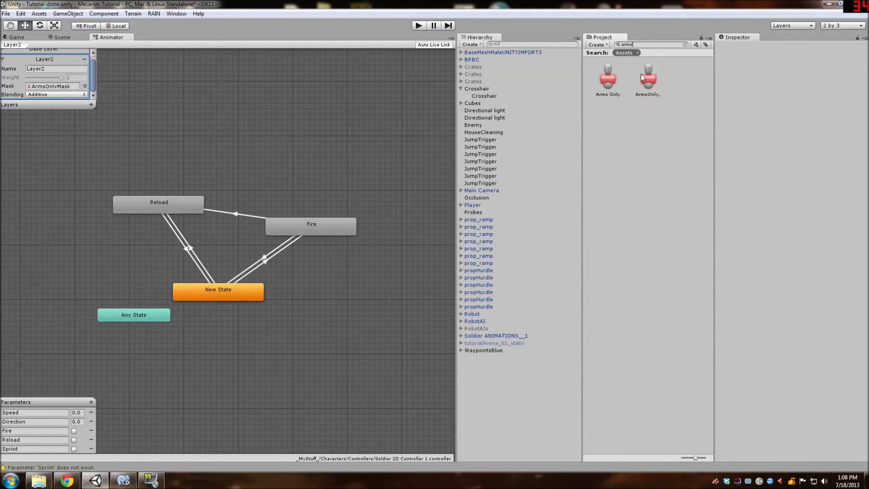
pyautogui.click(647, 78)
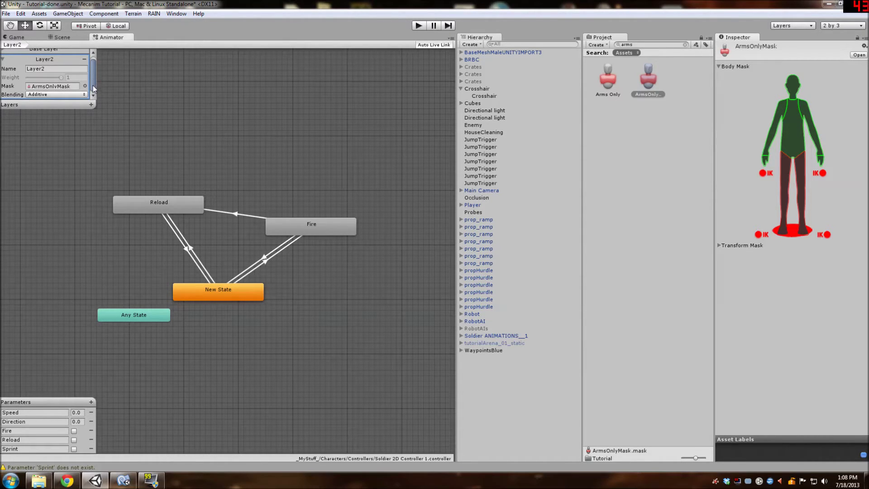
# Step: Examine the motions and outgoing transitions of Layer2's New State, Fire and Reload states
pyautogui.click(236, 295)
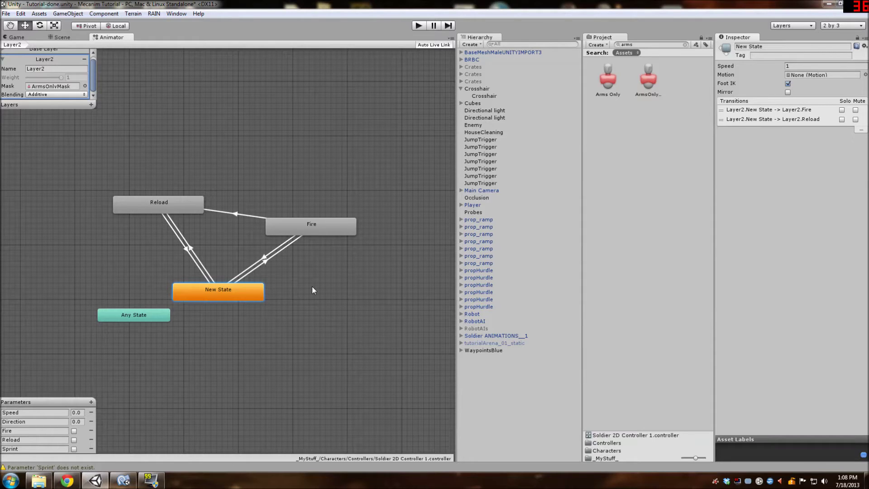
pyautogui.click(271, 259)
pyautogui.click(309, 230)
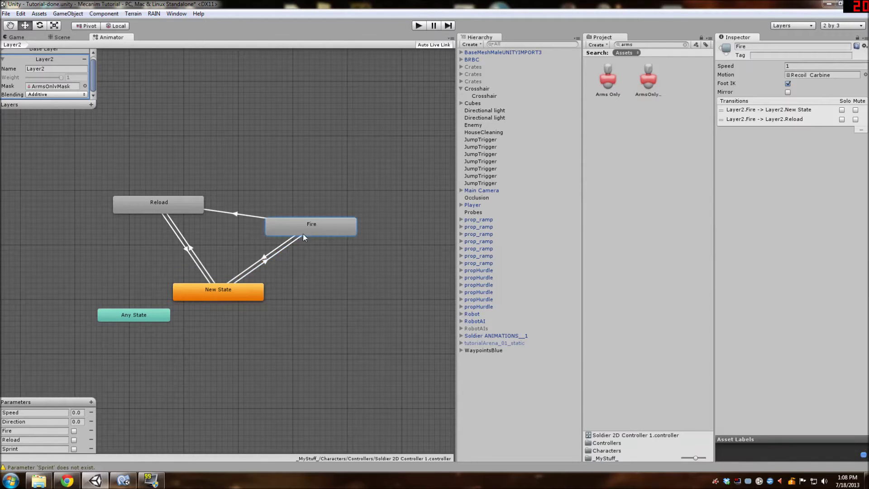
pyautogui.click(276, 253)
pyautogui.click(185, 210)
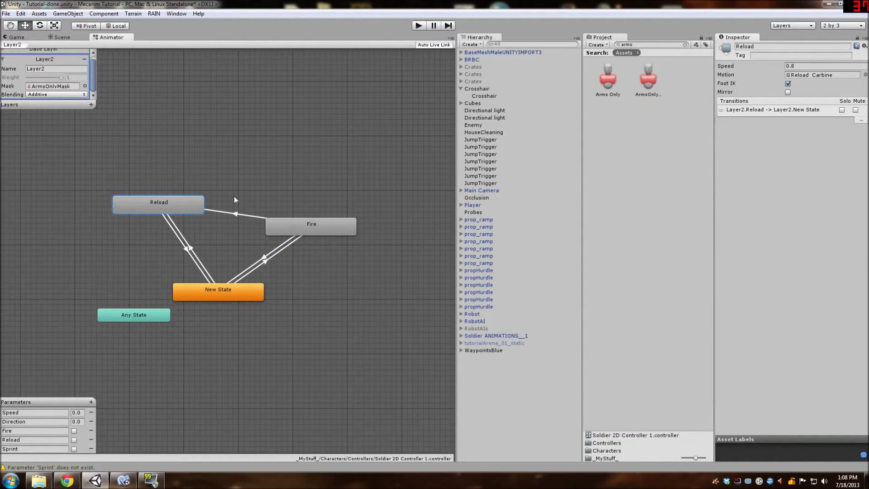
pyautogui.click(300, 221)
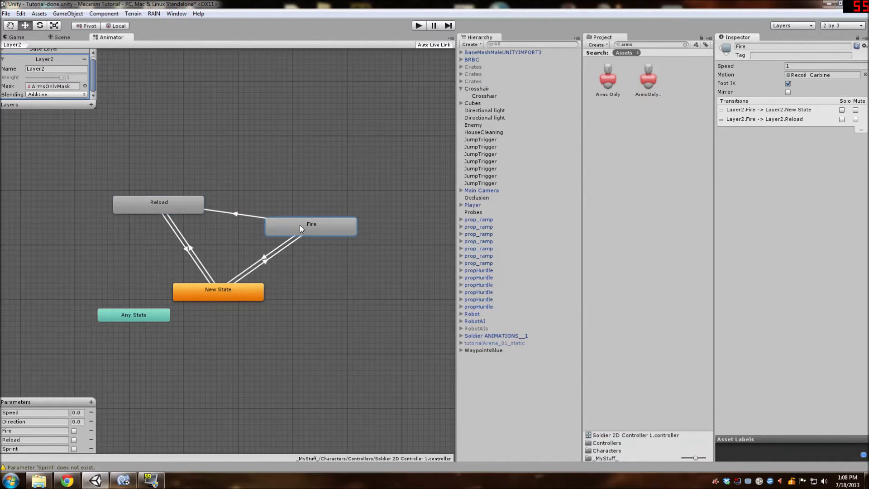
pyautogui.click(254, 217)
pyautogui.click(176, 206)
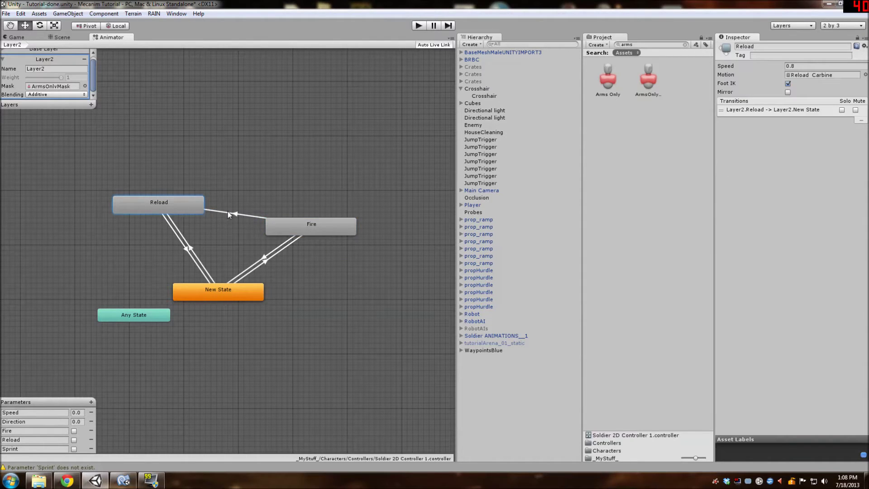
# Step: Examine the conditions of the transitions between New State and Reload in both directions, including the exit time of the return transition
pyautogui.click(227, 211)
pyautogui.click(185, 210)
pyautogui.click(192, 249)
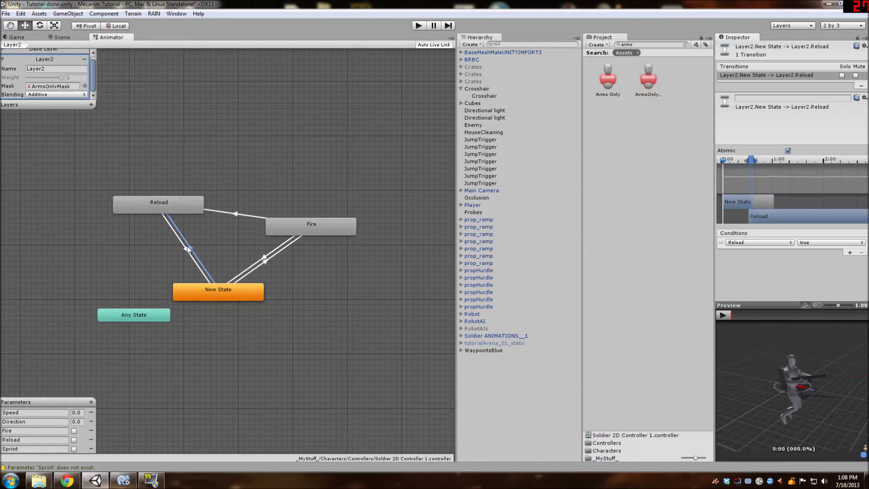
pyautogui.click(192, 251)
pyautogui.click(191, 252)
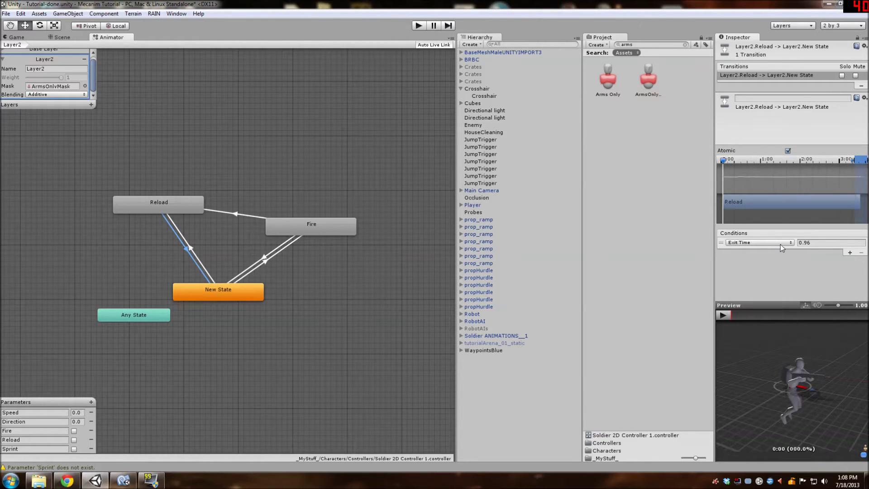
pyautogui.click(831, 242)
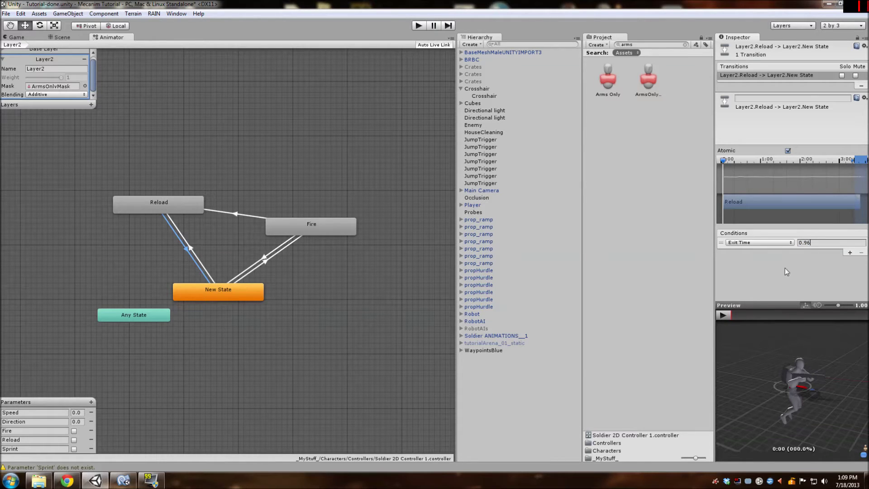
pyautogui.click(800, 282)
# Step: Show the scene, playtest the soldier by moving forward and strafing both ways among the walls, and stop play mode
pyautogui.click(71, 39)
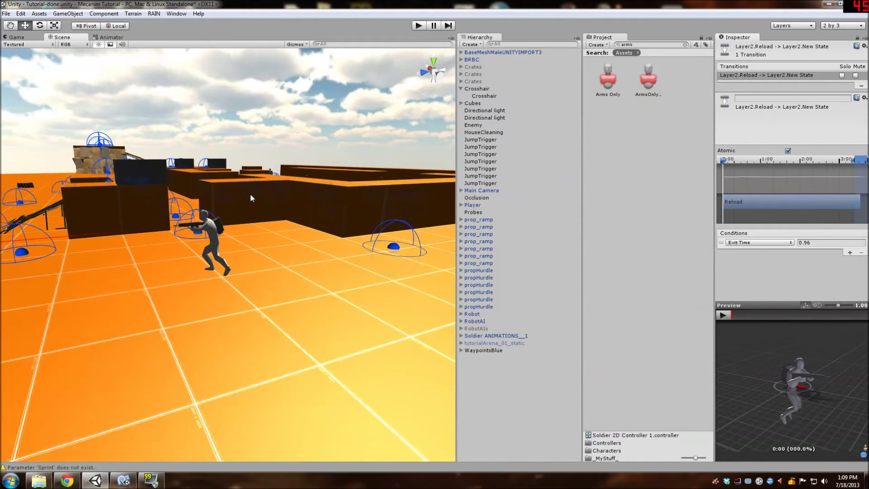
pyautogui.click(110, 37)
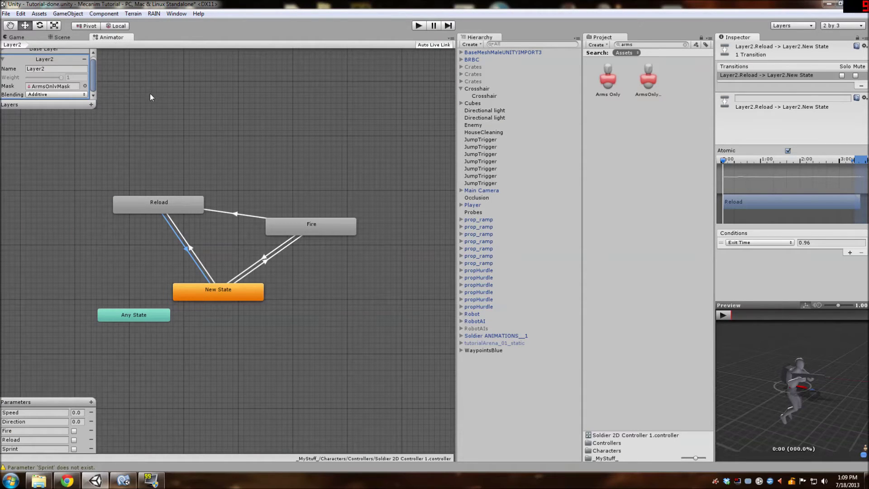
pyautogui.click(67, 38)
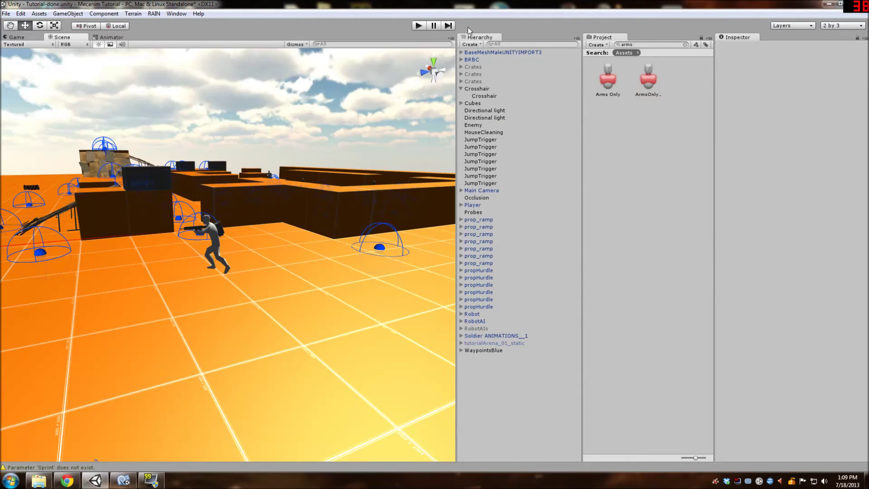
pyautogui.click(418, 25)
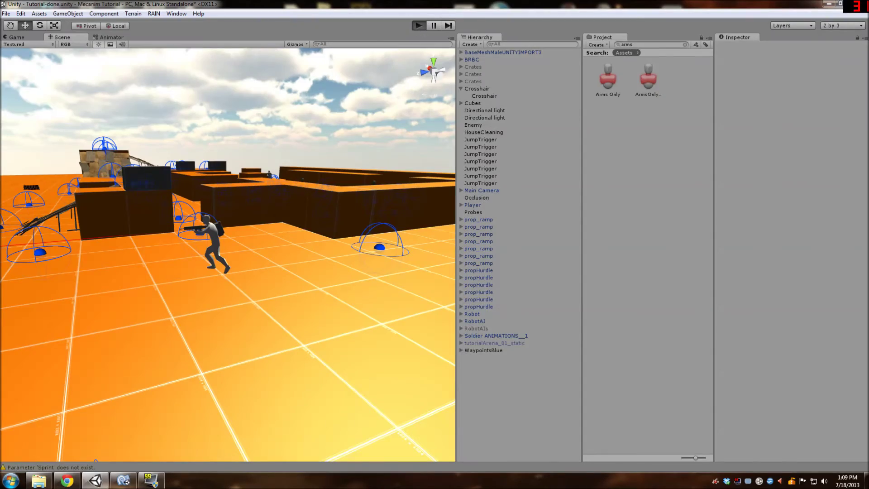
pyautogui.press('w')
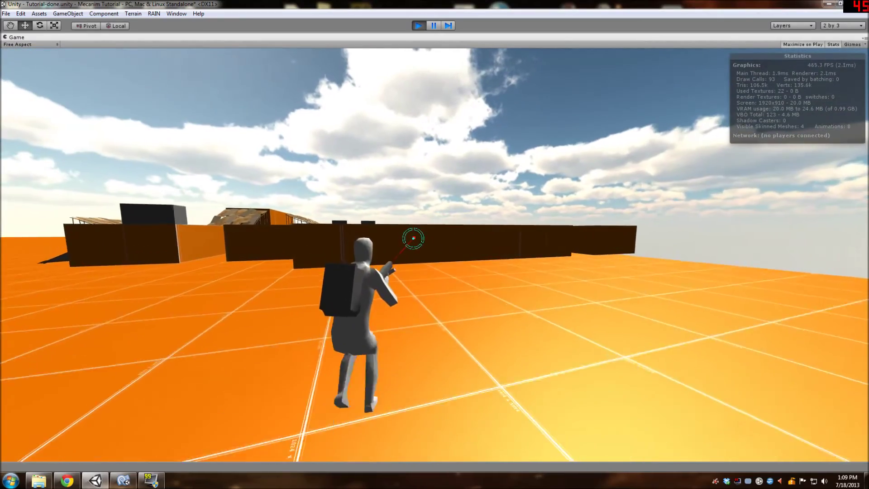
pyautogui.press('w')
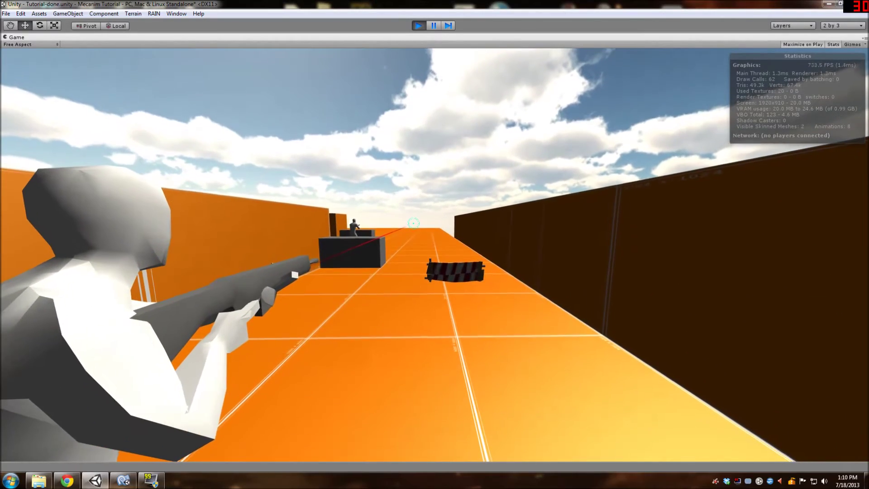
pyautogui.press('w')
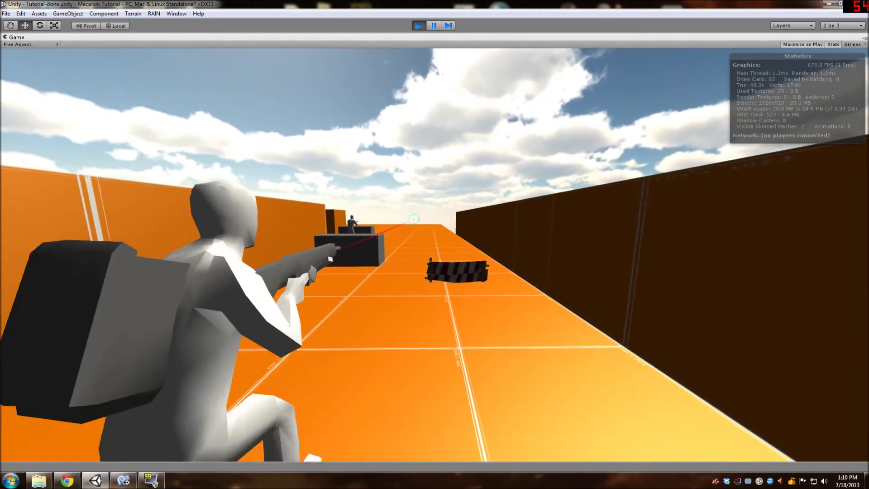
pyautogui.press('w')
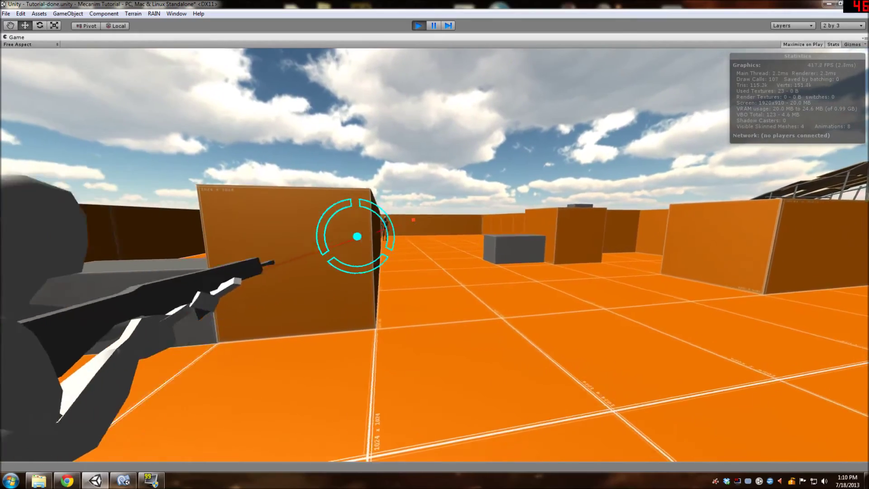
pyautogui.press('a')
pyautogui.press('d')
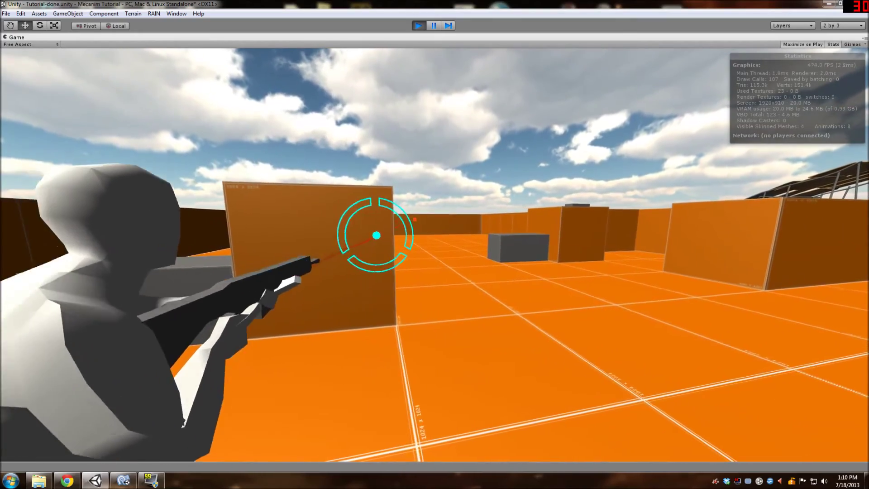
pyautogui.hotkey('ctrl', 'p')
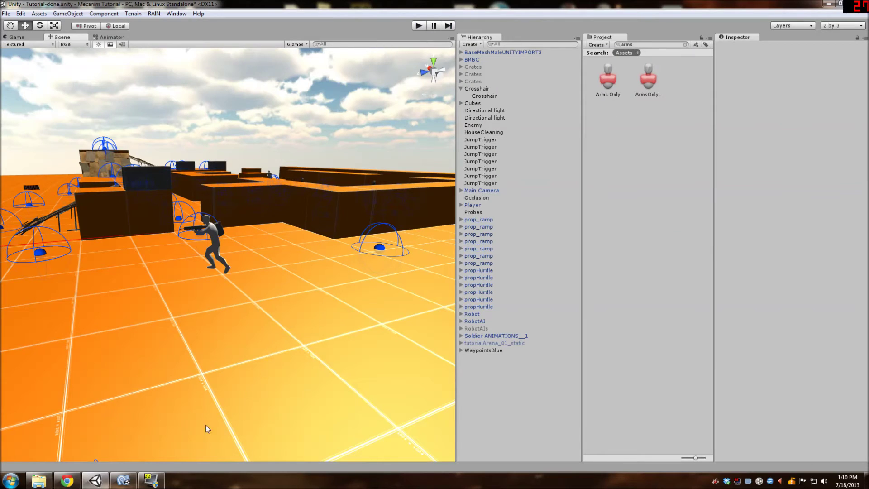
# Step: Switch to MonoDevelop and review ThirdPSCrosshair.cs, covering the crosshair and endpoint Transform variables and the raycast logic in Update
pyautogui.click(123, 480)
pyautogui.click(507, 40)
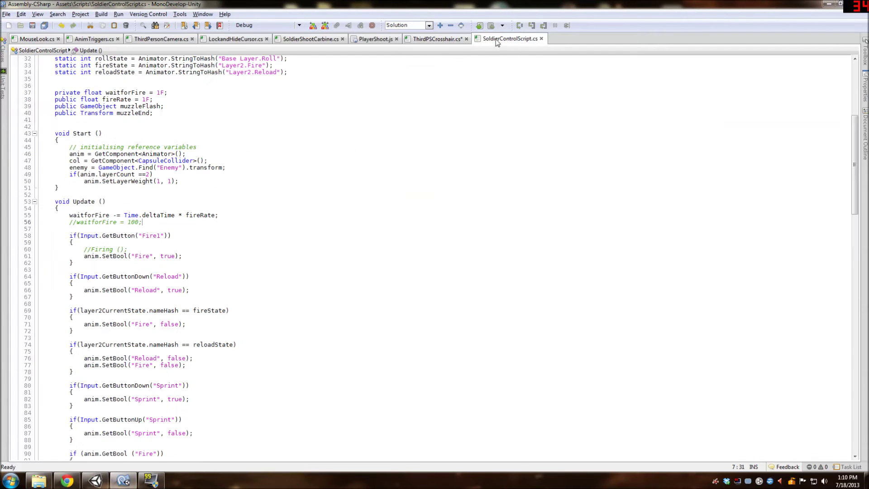
pyautogui.click(433, 39)
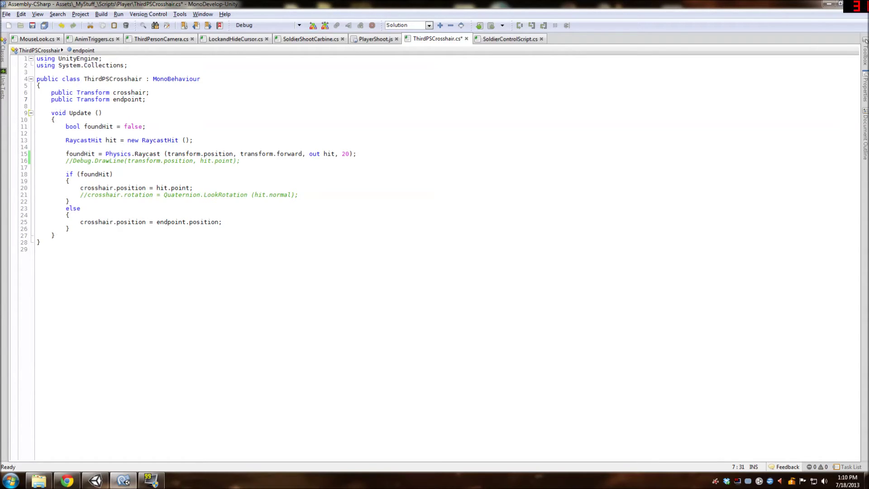
pyautogui.moveTo(145, 99); pyautogui.dragTo(51, 92)
pyautogui.click(106, 112)
pyautogui.moveTo(149, 92); pyautogui.dragTo(51, 100)
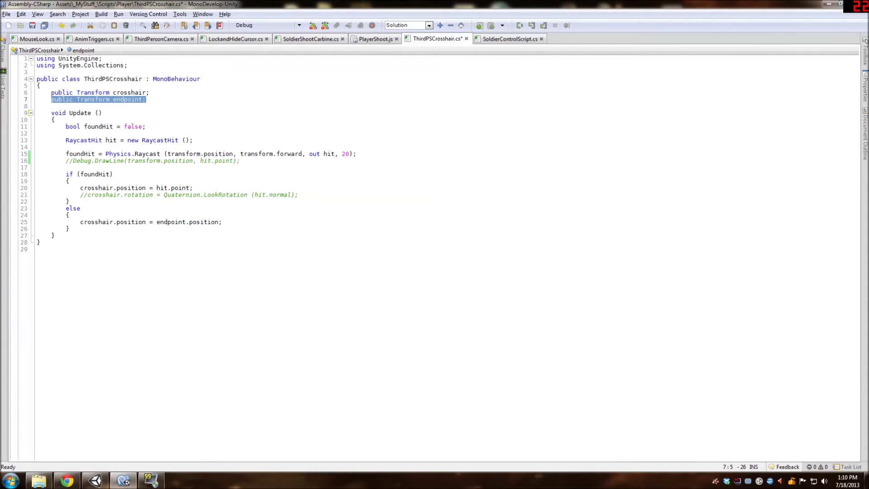
pyautogui.click(66, 168)
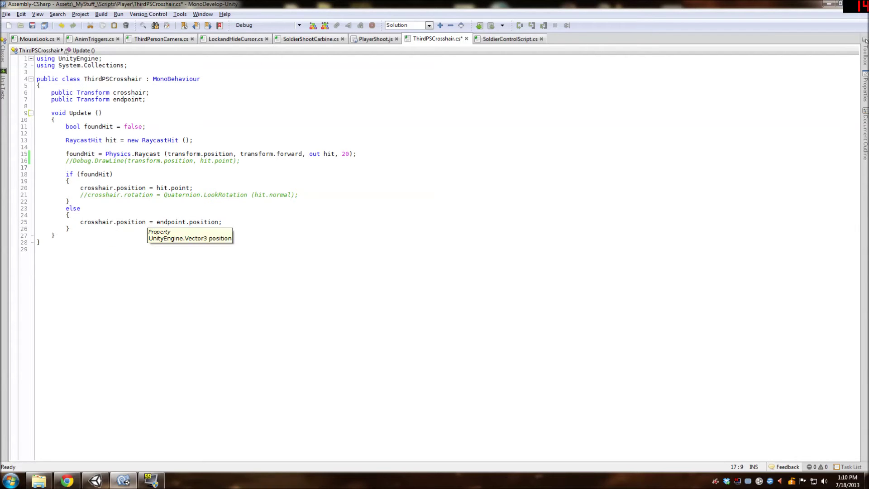
# Step: Switch back to Unity, view the soldier's surroundings in the scene, start play mode and make the soldier reload
pyautogui.click(106, 473)
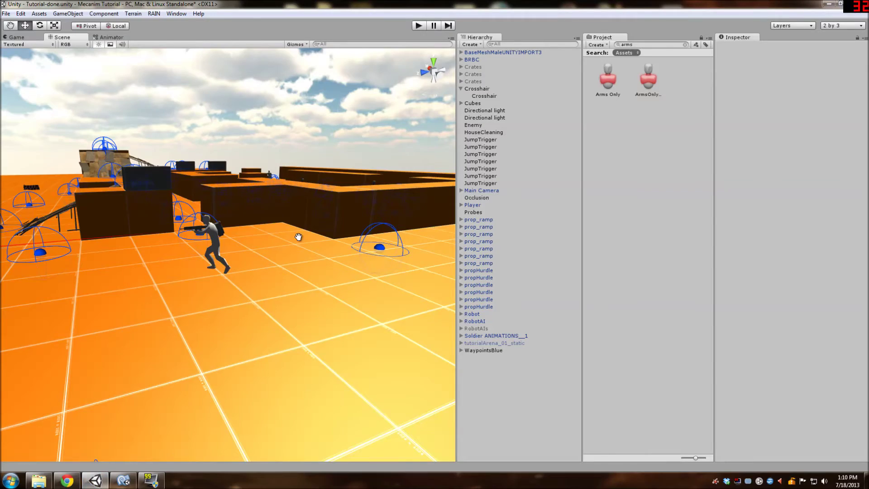
pyautogui.scroll(-4, 279, 285)
pyautogui.moveTo(297, 233); pyautogui.dragTo(271, 230, button='middle')
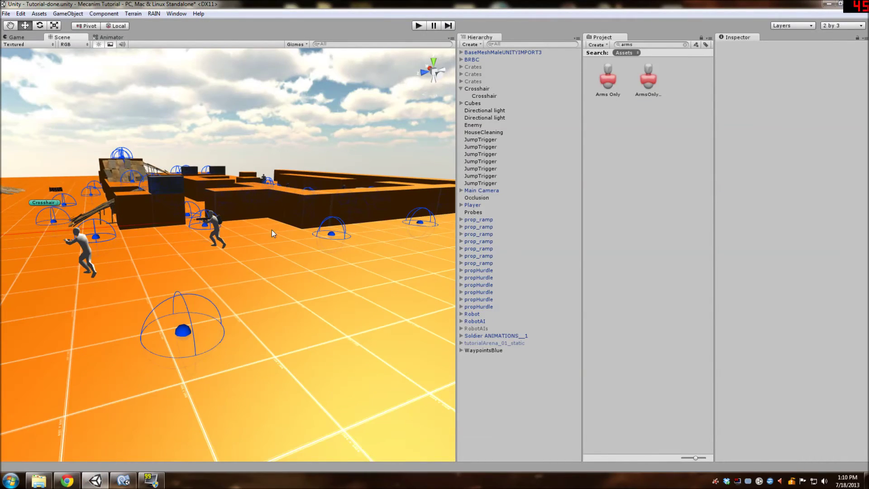
pyautogui.click(419, 27)
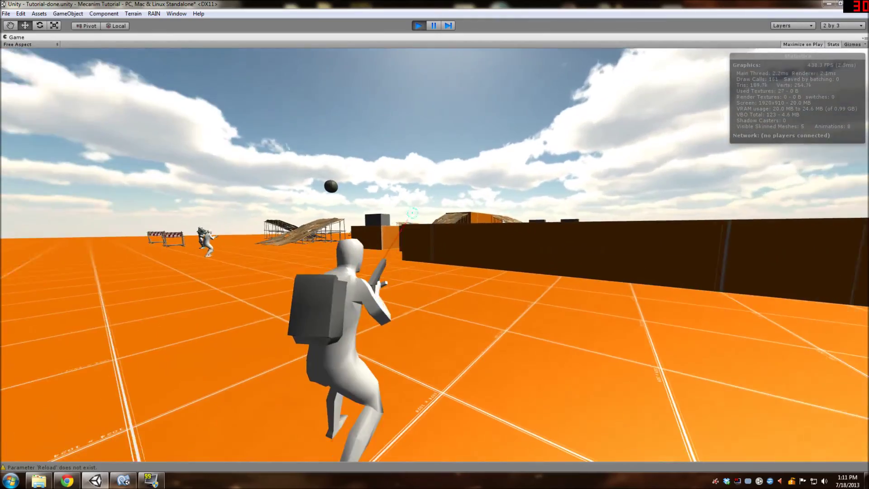
pyautogui.press('r')
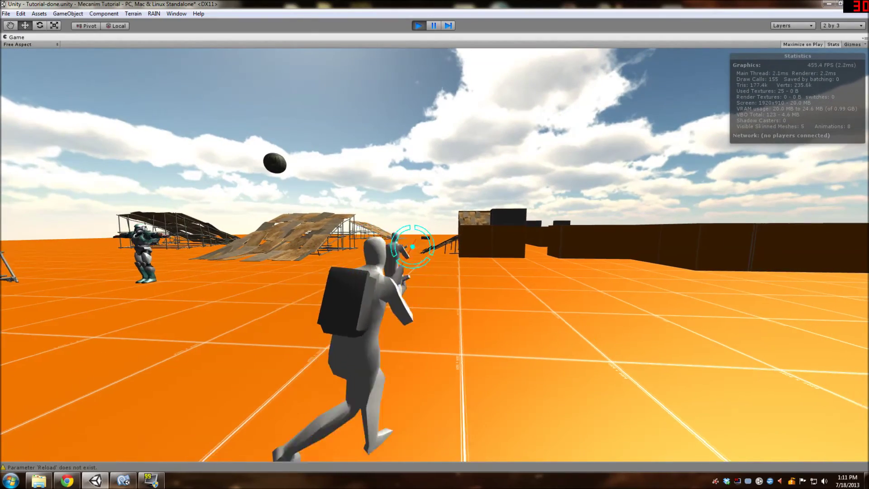
# Step: Run the soldier forward and diagonally right around the arena's walls and towards the wooden ramps
pyautogui.press('w')
pyautogui.press('d')
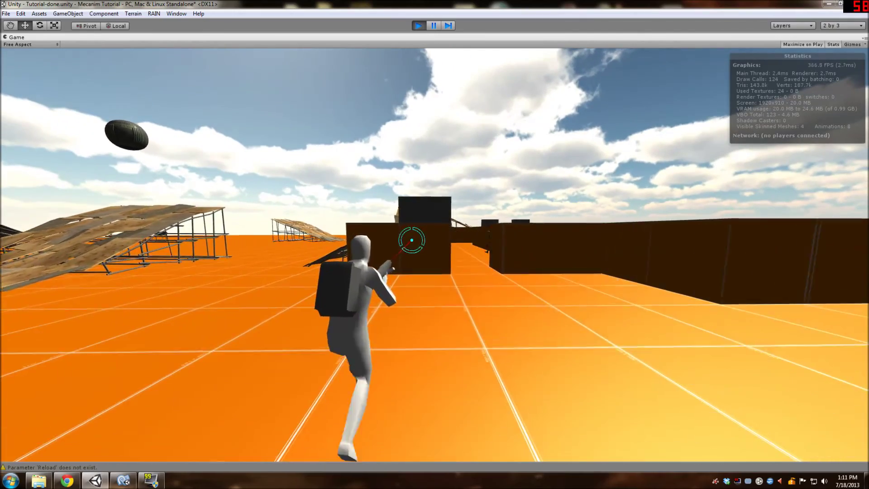
pyautogui.press('w')
pyautogui.press('d')
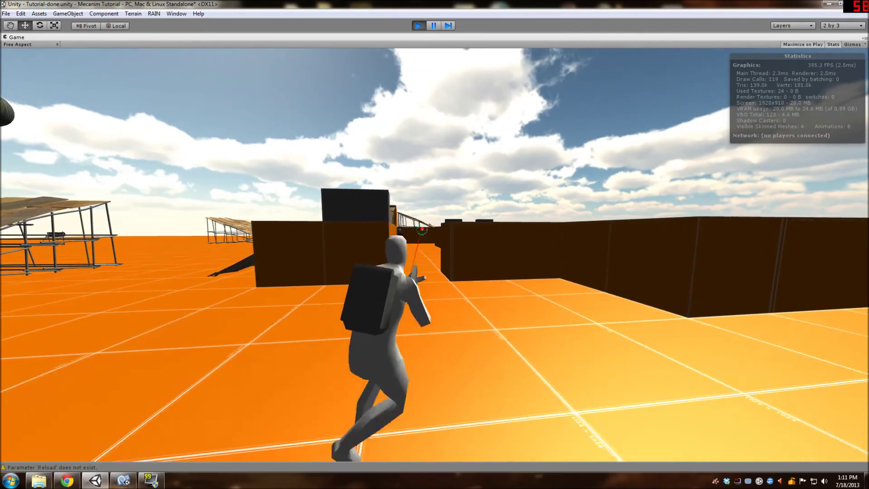
pyautogui.press('w')
pyautogui.press('d')
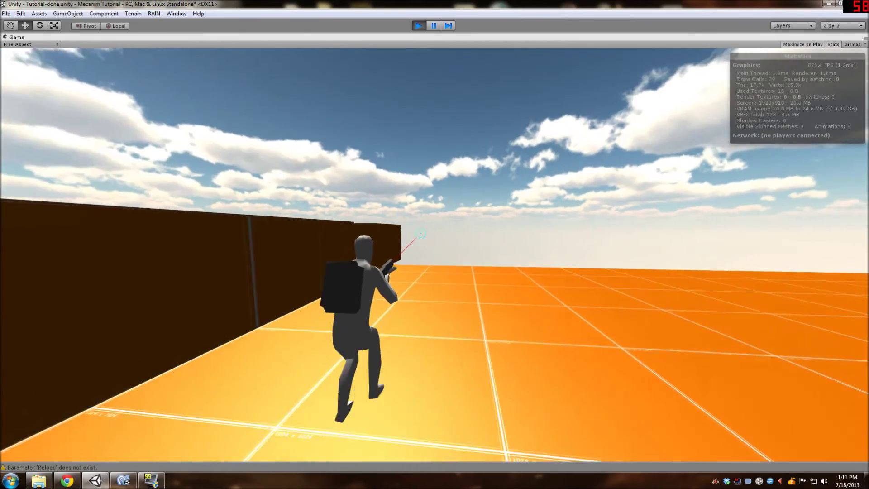
pyautogui.press('w')
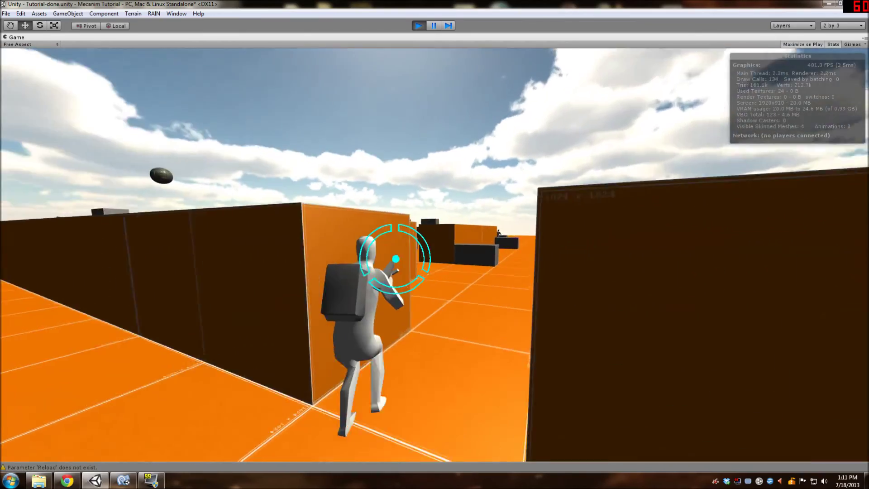
pyautogui.press('w')
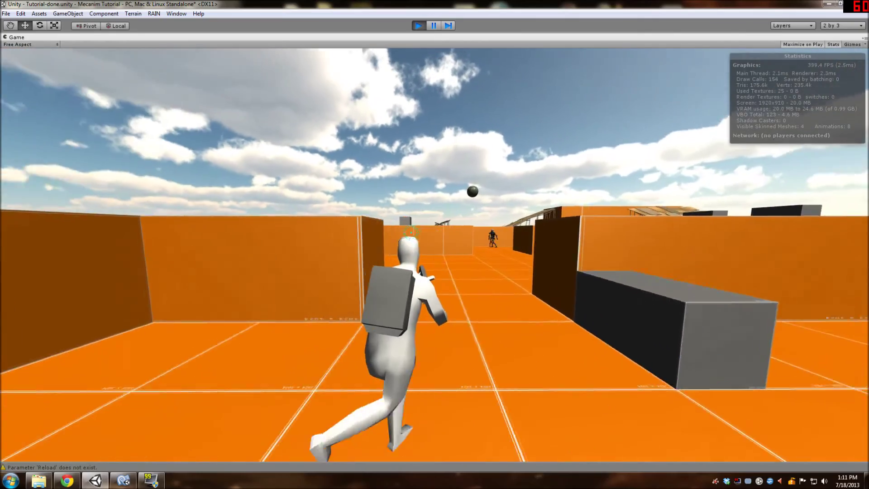
pyautogui.press('w')
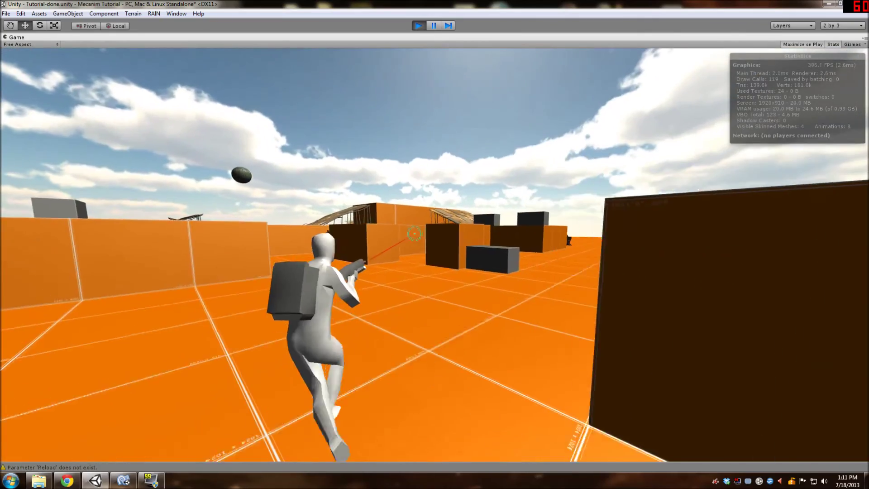
pyautogui.press('w')
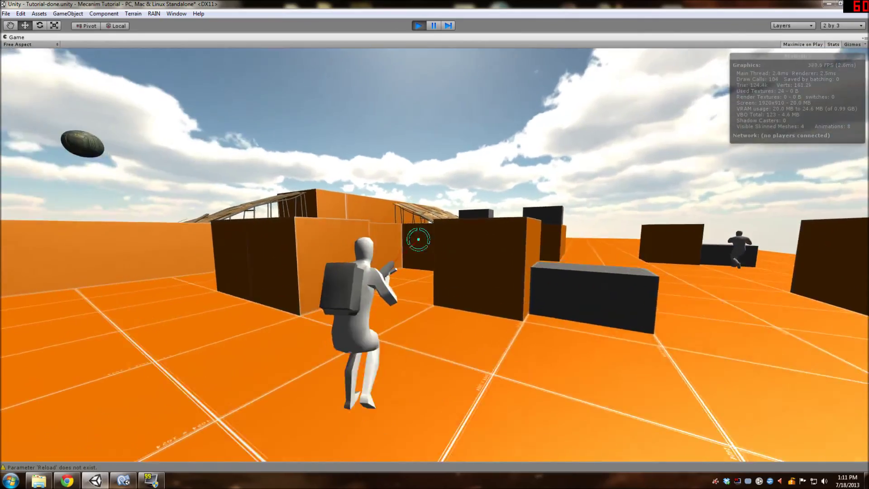
pyautogui.press('w')
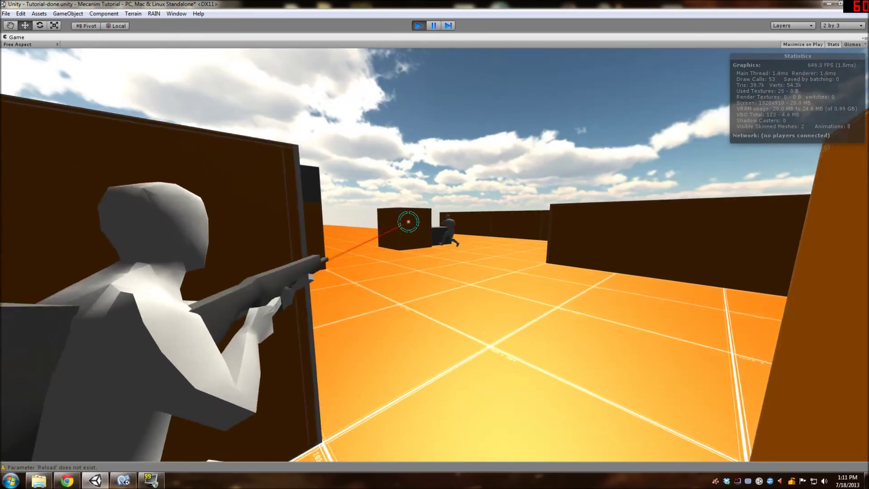
pyautogui.press('w')
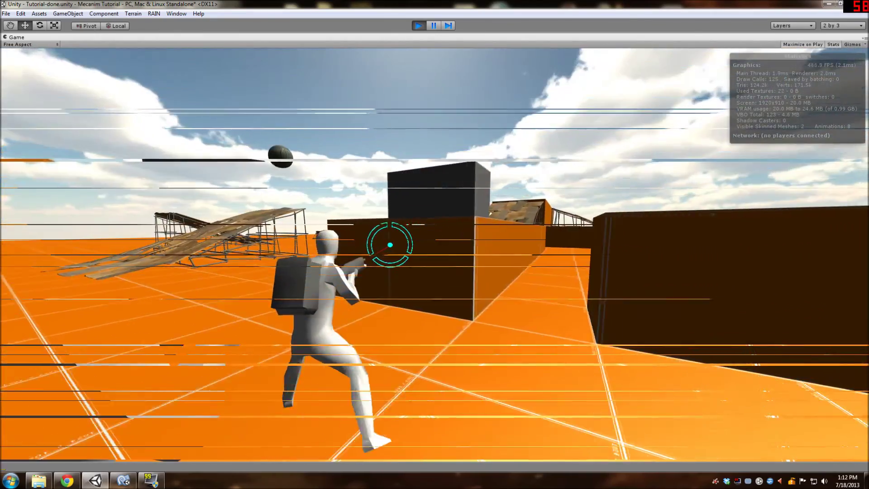
pyautogui.press('w')
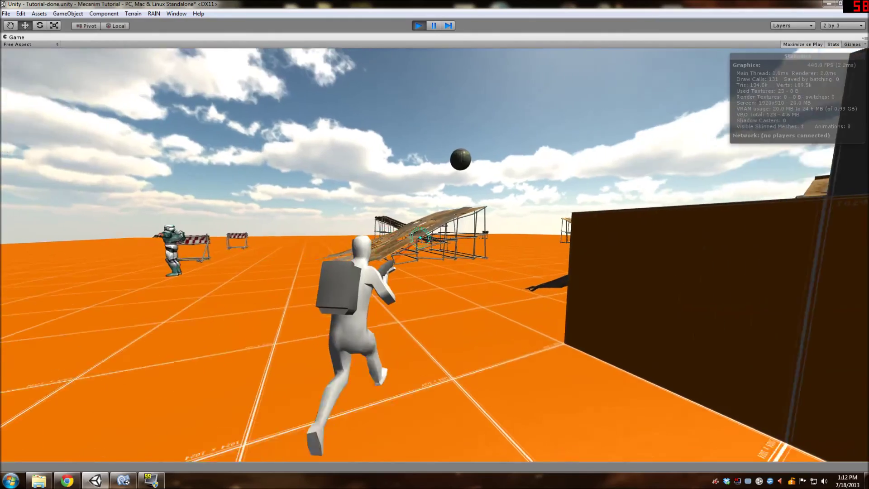
pyautogui.press('w')
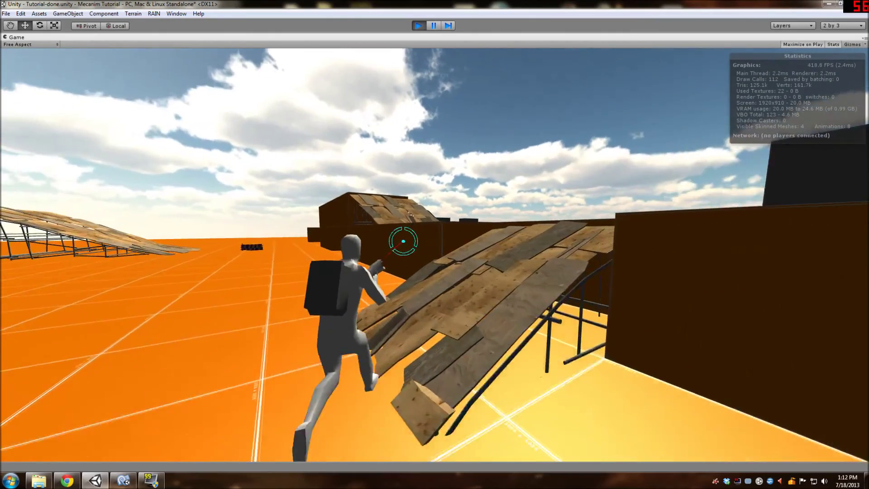